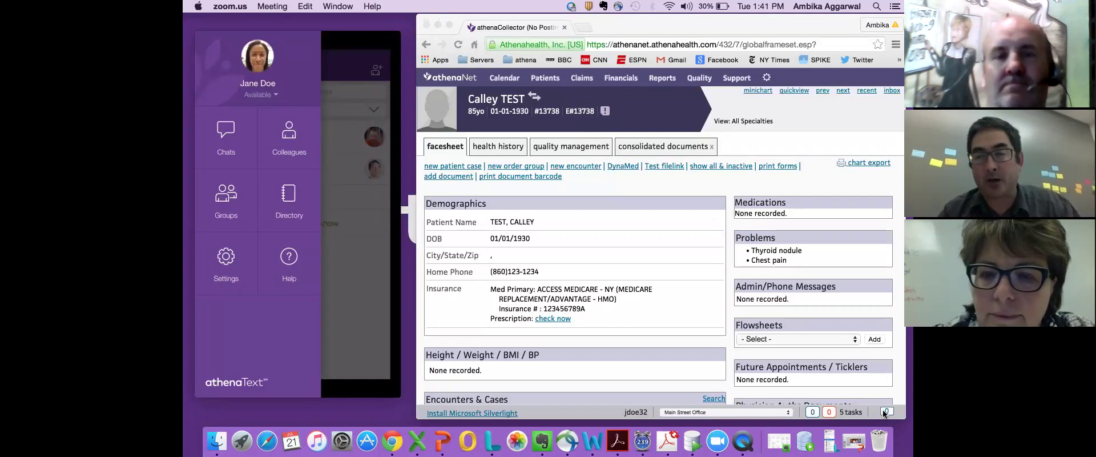
# - Bring the Chrome chart window forward and open the athenaText colleagues panel
pyautogui.moveTo(367, 240)
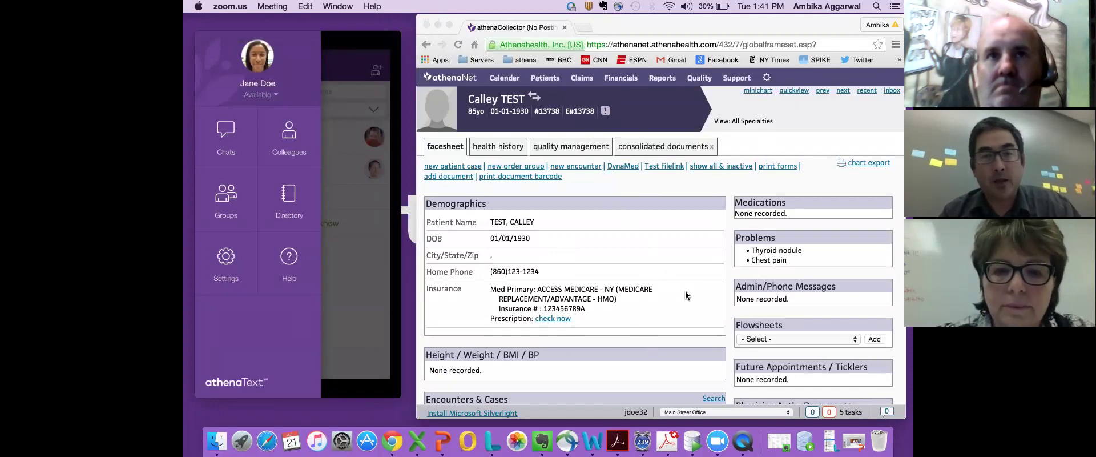
pyautogui.click(888, 414)
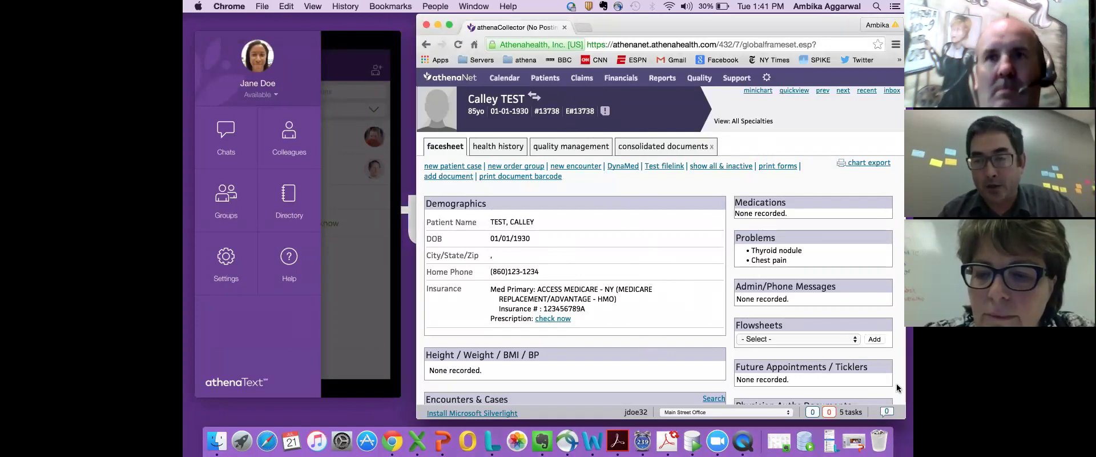
pyautogui.click(887, 412)
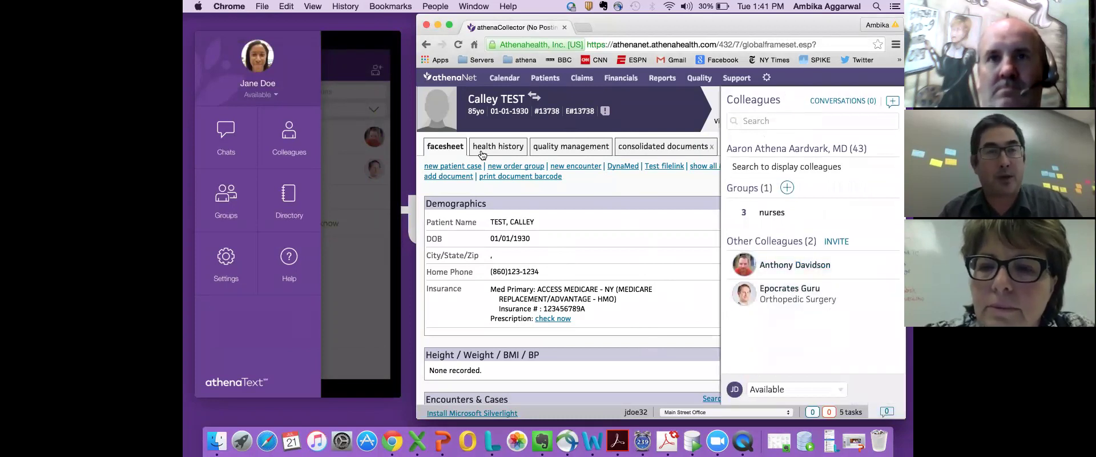
pyautogui.moveTo(318, 203)
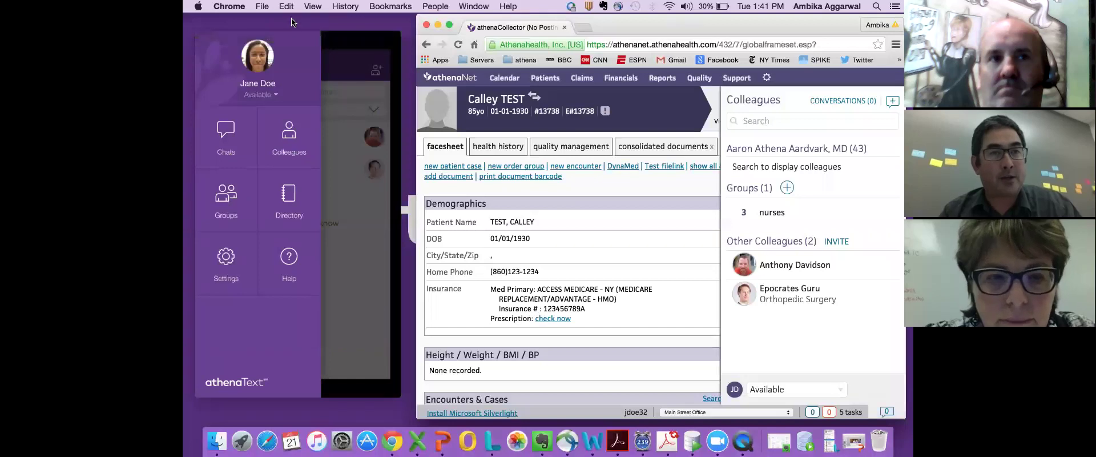
pyautogui.click(307, 159)
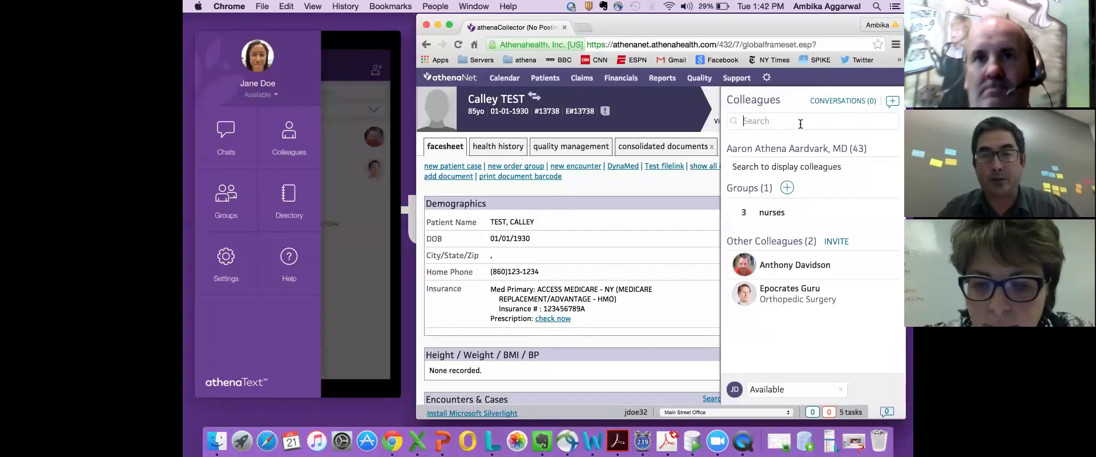
# - Search the colleague directory for 'epo' and open the Epocmd cardiology colleague's profile
pyautogui.click(800, 123)
pyautogui.write('epo')
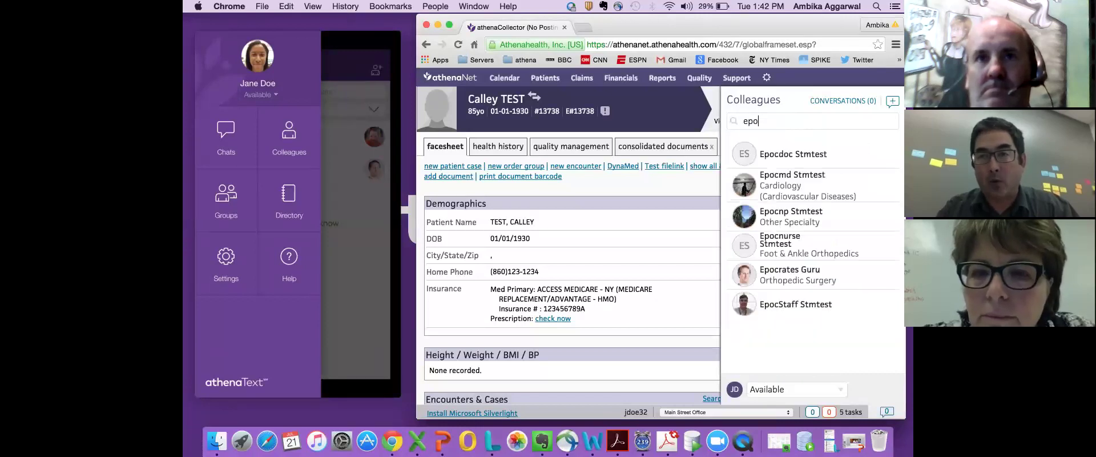
pyautogui.click(792, 181)
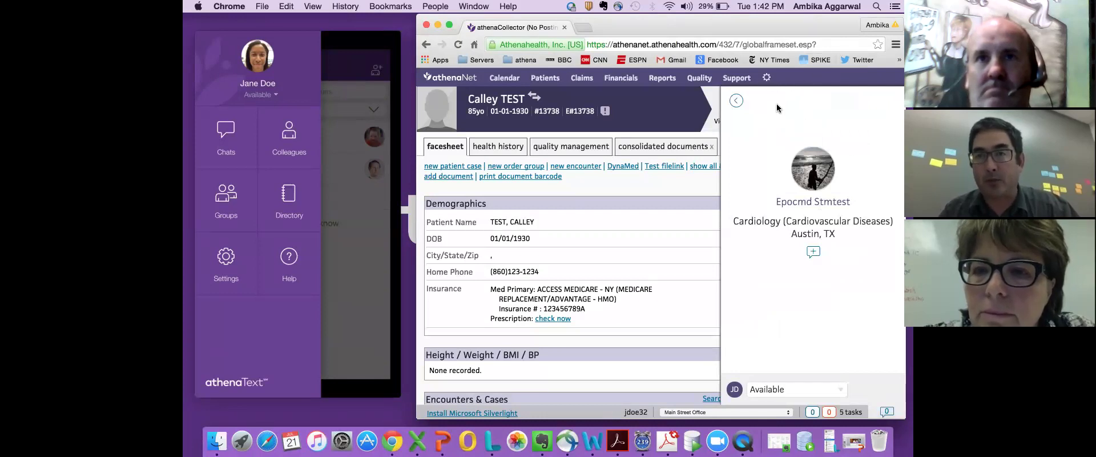
# - Start a new conversation with the cardiologist with the topic 'Mr Smith referral'
pyautogui.click(812, 252)
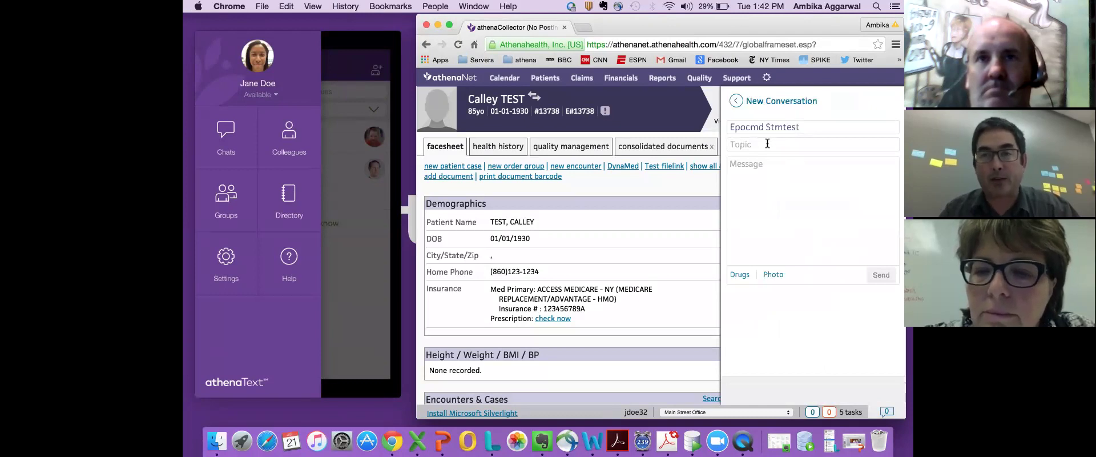
pyautogui.write('Mr')
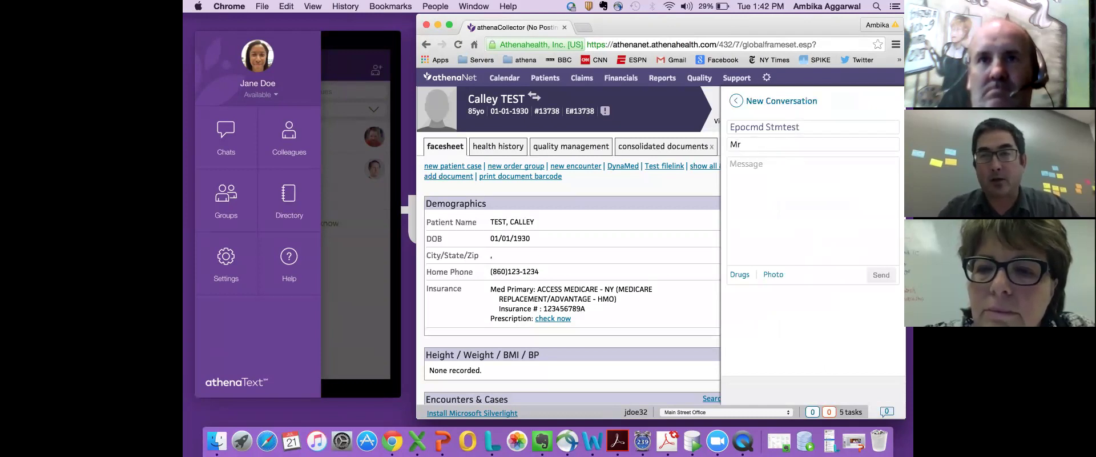
pyautogui.write(' Smith -')
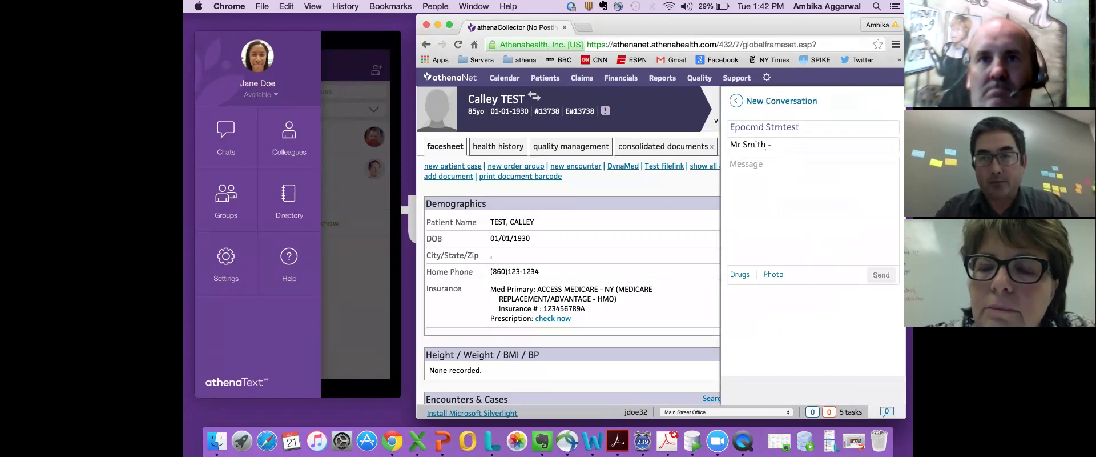
pyautogui.write('referral')
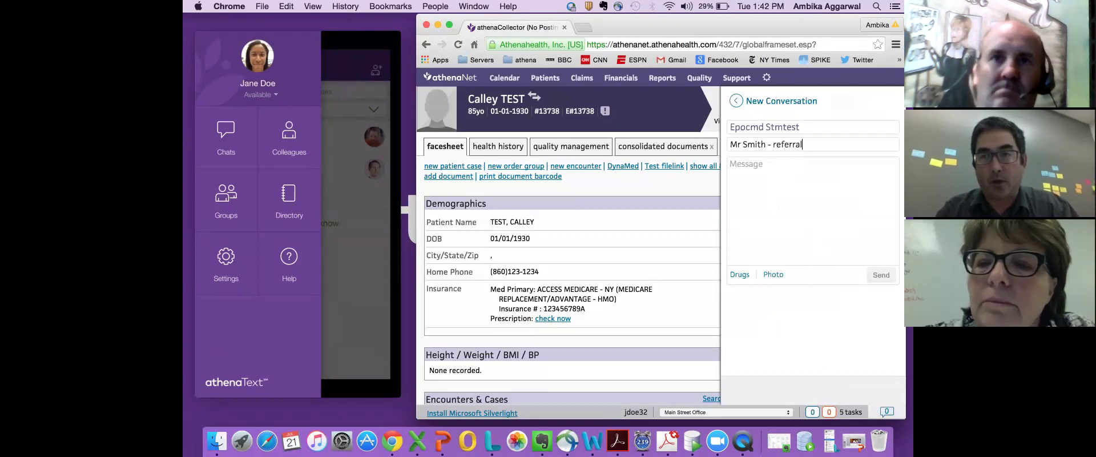
# - Write a message asking to see Mr Smith tomorrow at 2 and change his Rx
pyautogui.click(771, 194)
pyautogui.write('do you have time ')
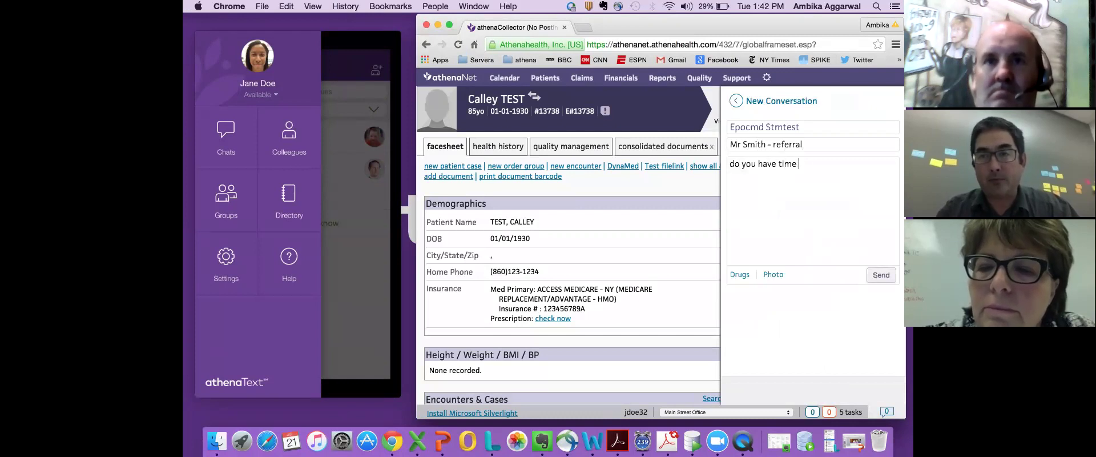
pyautogui.write('to see mr st')
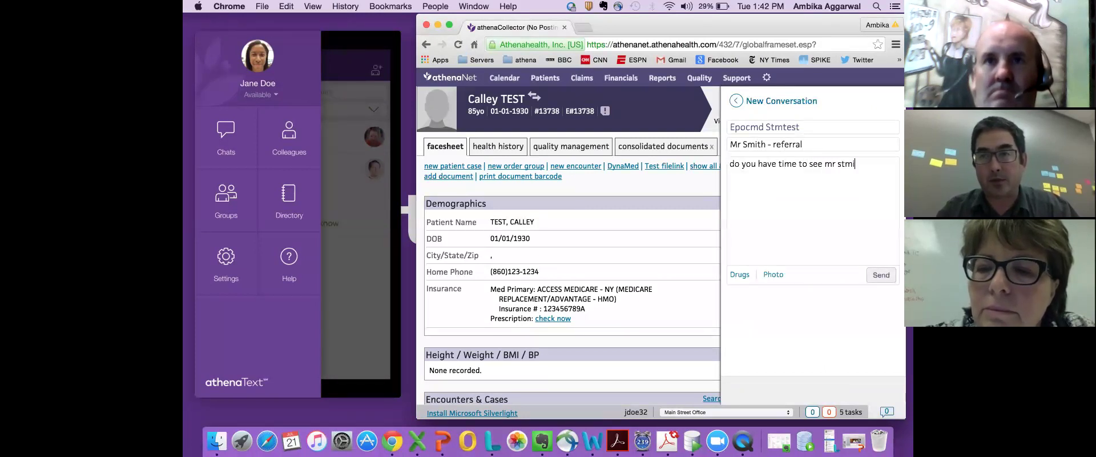
pyautogui.press('BackSpace')
pyautogui.write('mith tomor')
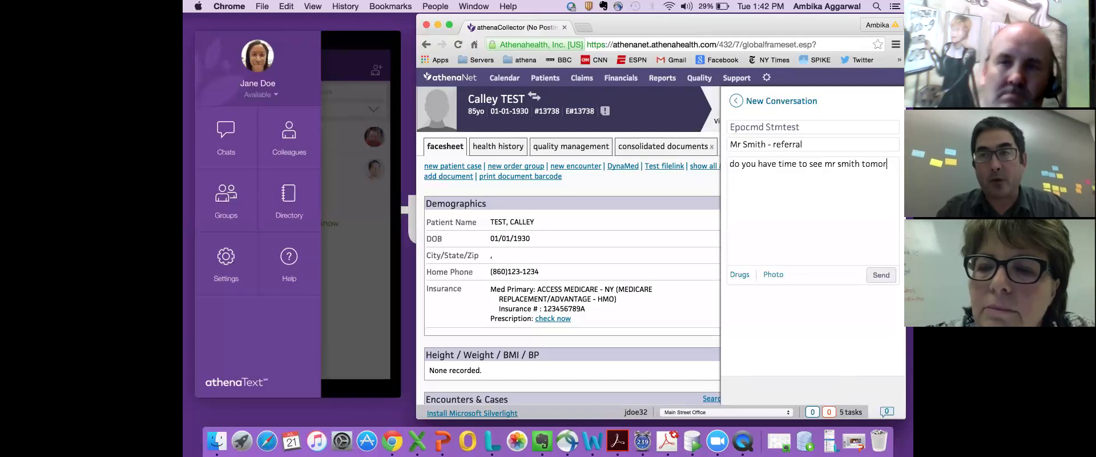
pyautogui.write('row at 2?')
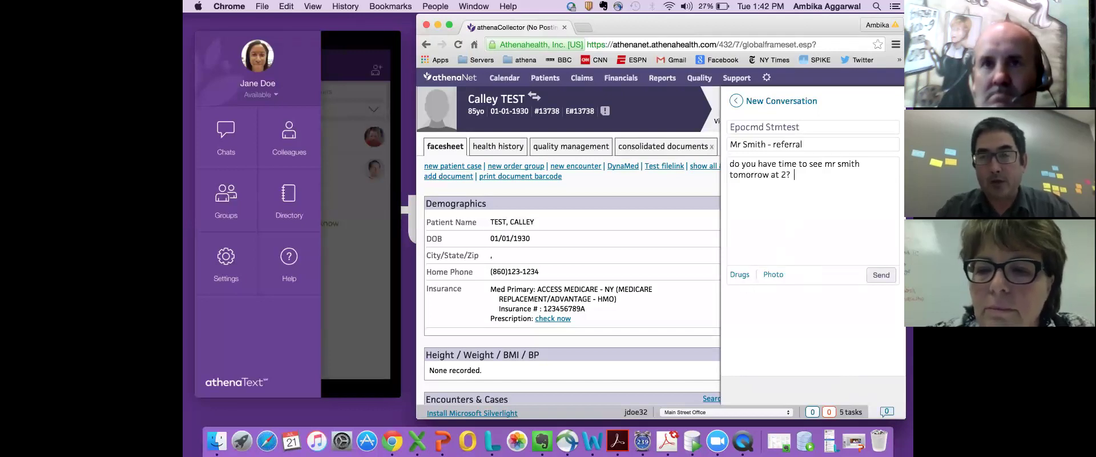
pyautogui.write('  need to chante is')
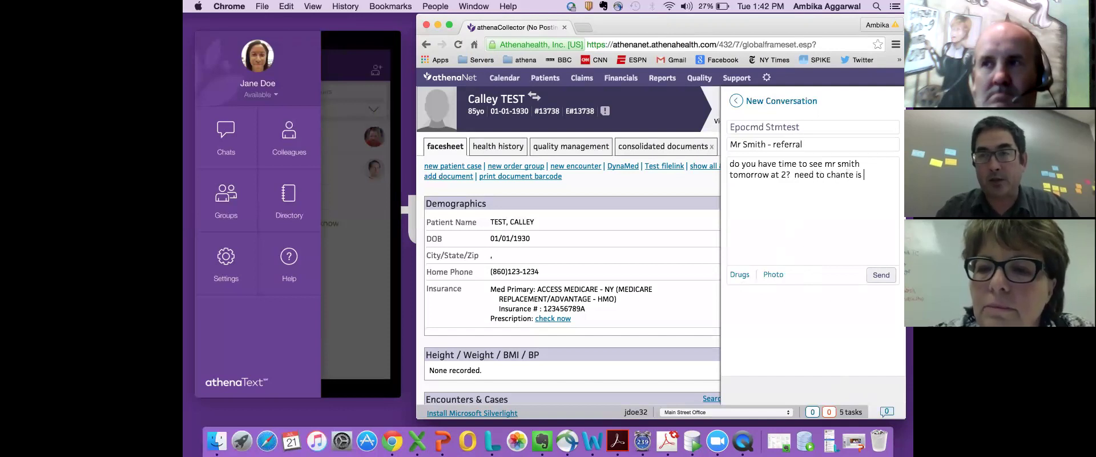
pyautogui.press('BackSpace')
pyautogui.press('BackSpace')
pyautogui.press('BackSpace')
pyautogui.press('BackSpace')
pyautogui.press('BackSpace')
pyautogui.press('BackSpace')
pyautogui.write('ge is ')
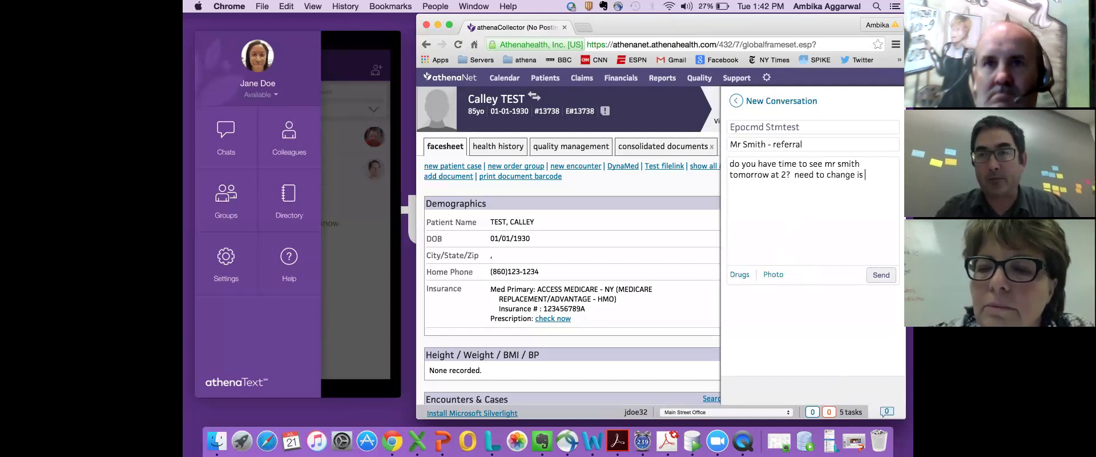
pyautogui.write('rx from')
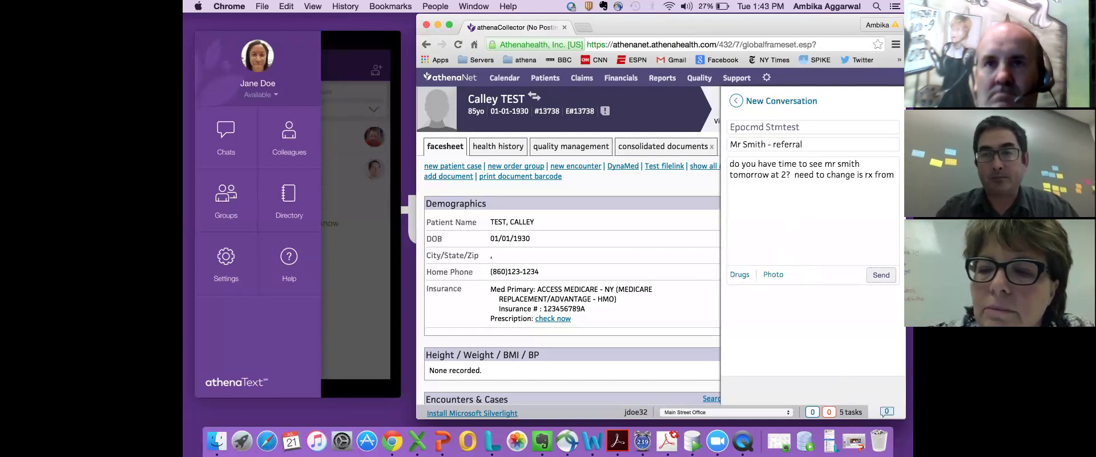
# - Insert Lipitor from the drug search and end the message with 'to something.'
pyautogui.click(737, 278)
pyautogui.write('lipito')
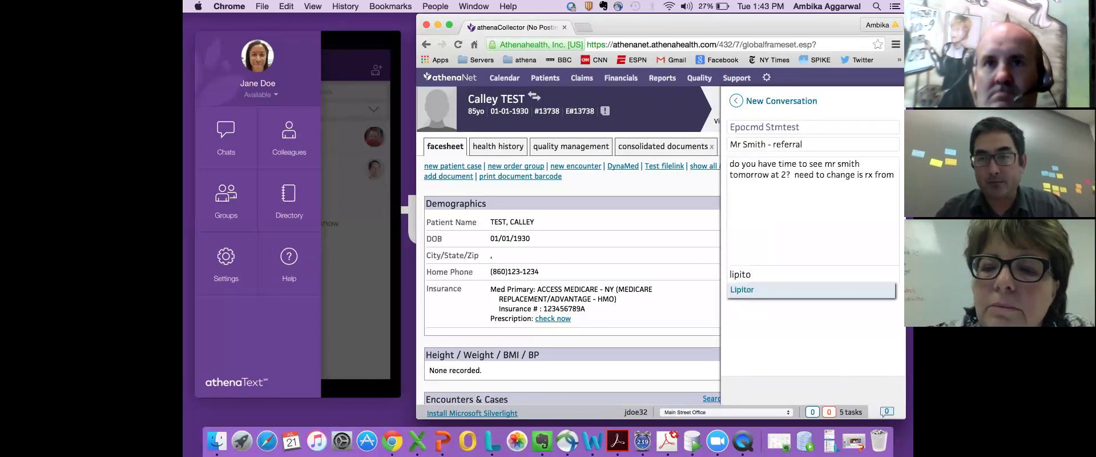
pyautogui.click(741, 289)
pyautogui.write('to someth')
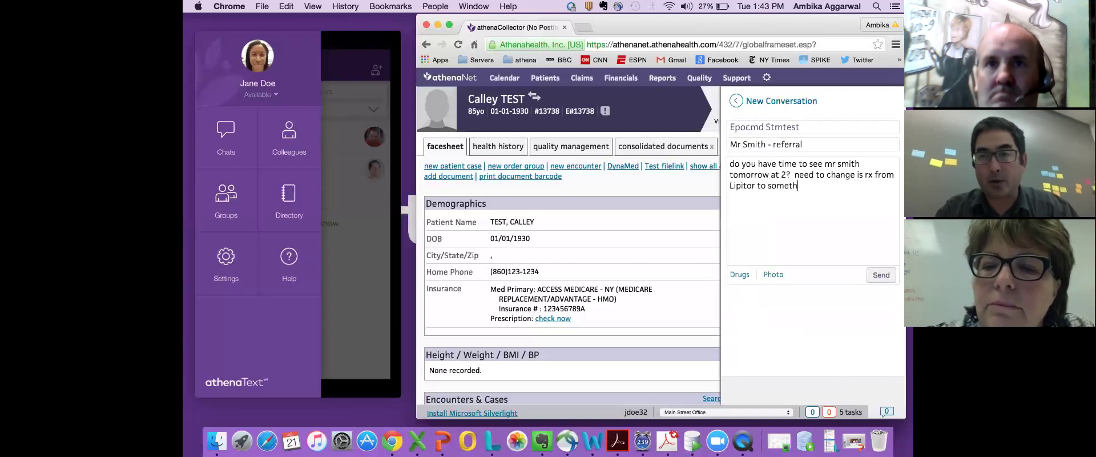
pyautogui.write('ing.')
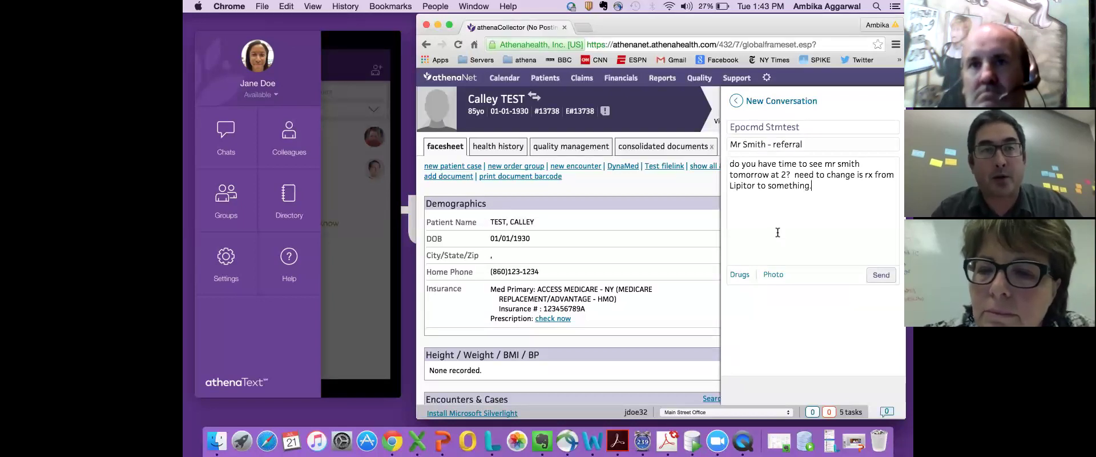
# - Send the referral message, then view and close the Lipitor Epocrates monograph
pyautogui.click(880, 275)
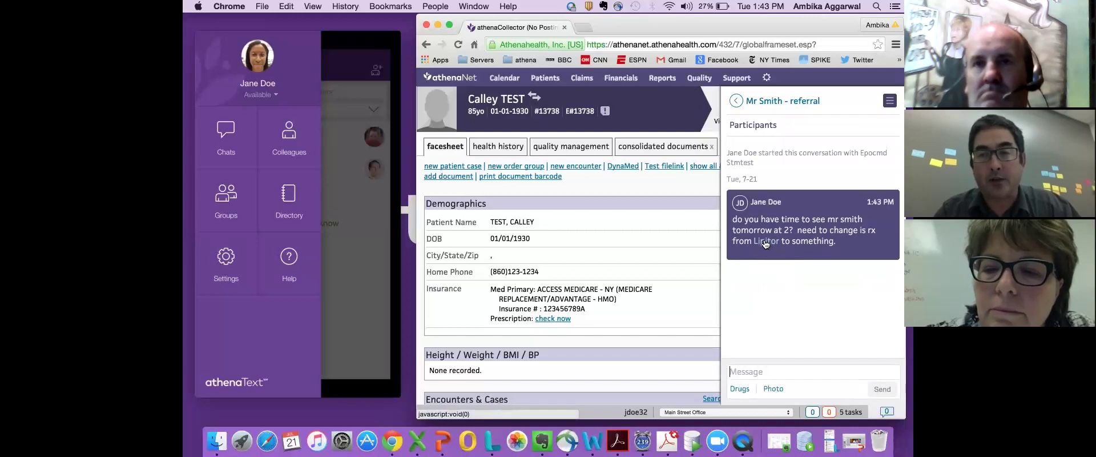
pyautogui.click(765, 242)
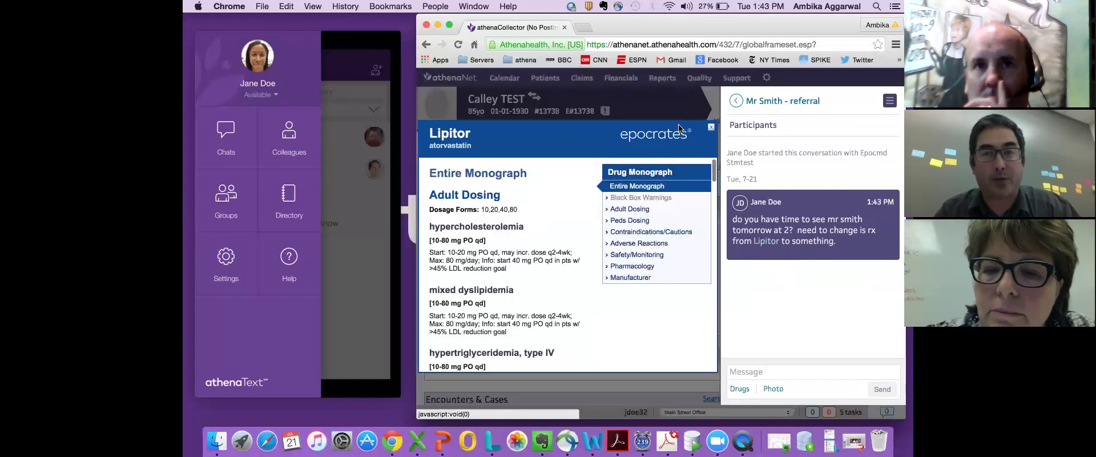
pyautogui.click(711, 128)
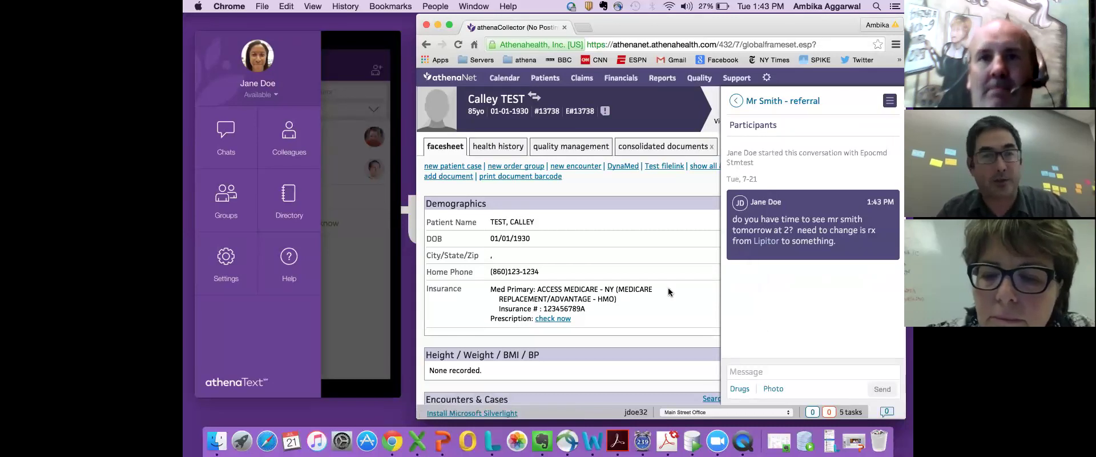
pyautogui.moveTo(310, 78)
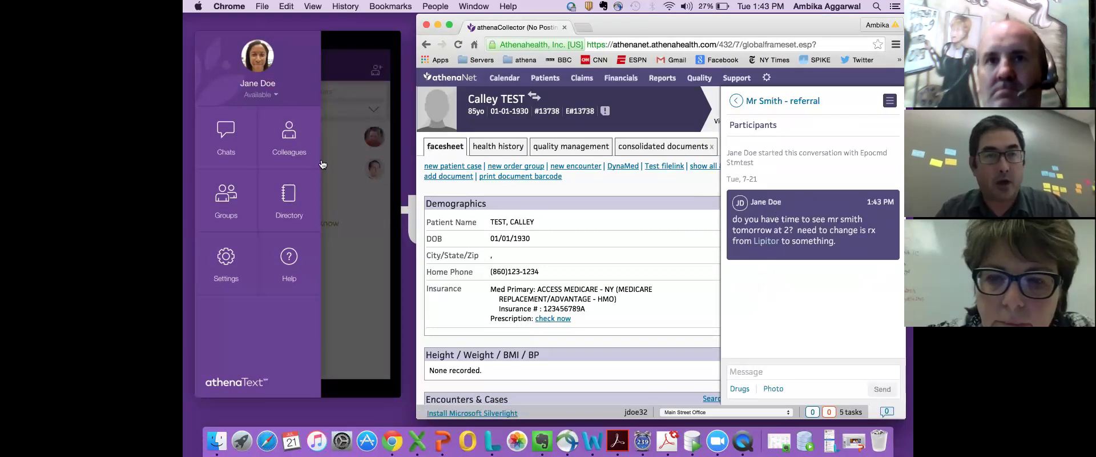
# - Switch to the QuickTime mirror of the iPhone's athenaText app
pyautogui.click(218, 141)
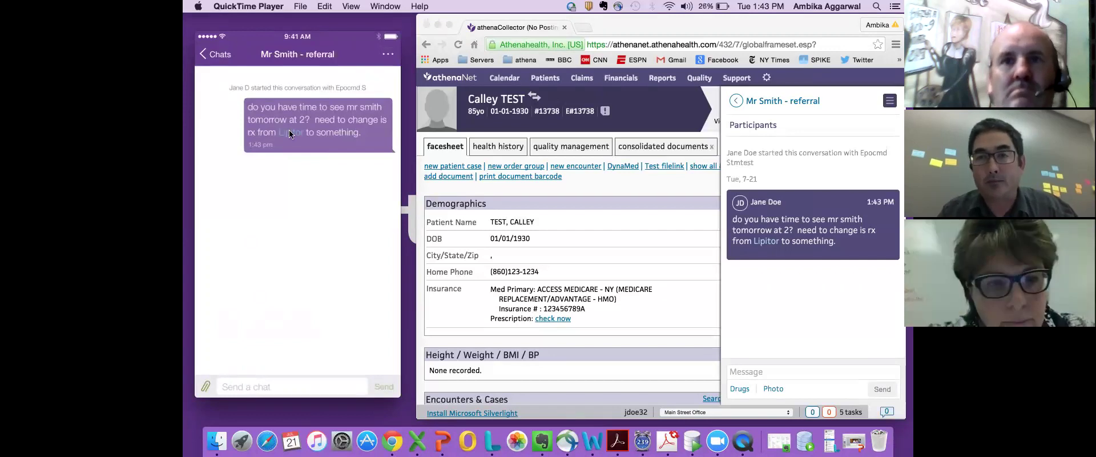
pyautogui.moveTo(242, 120)
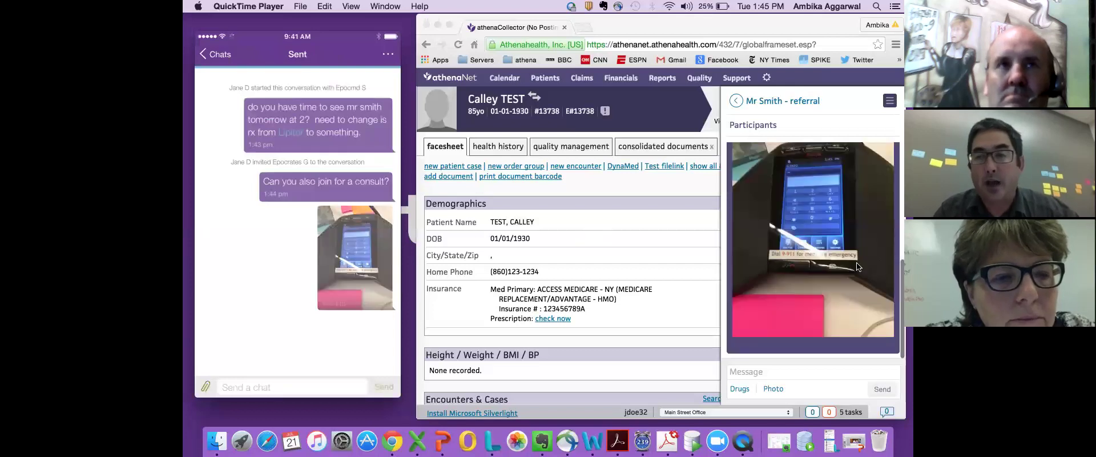
# - Leave the referral thread on the phone and view the Groups list with the nurses group
pyautogui.moveTo(321, 248)
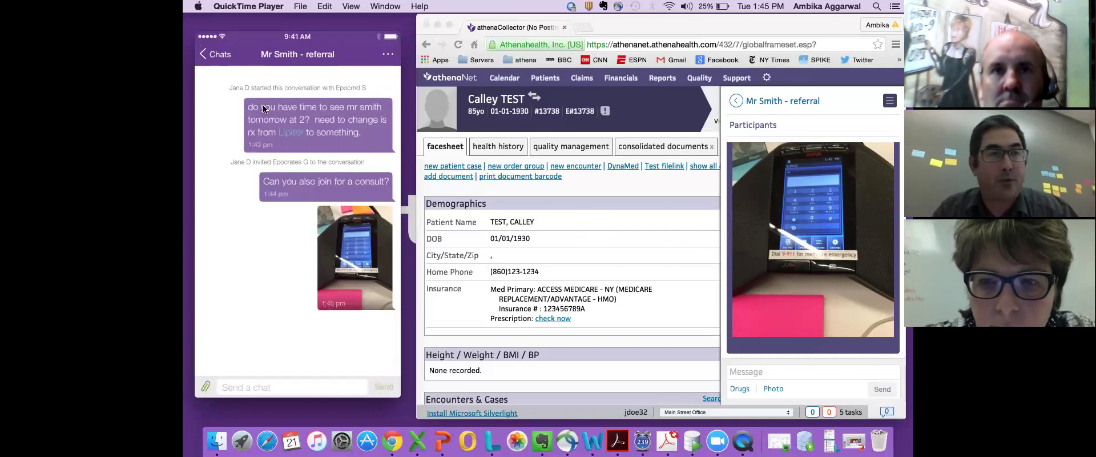
pyautogui.moveTo(232, 87)
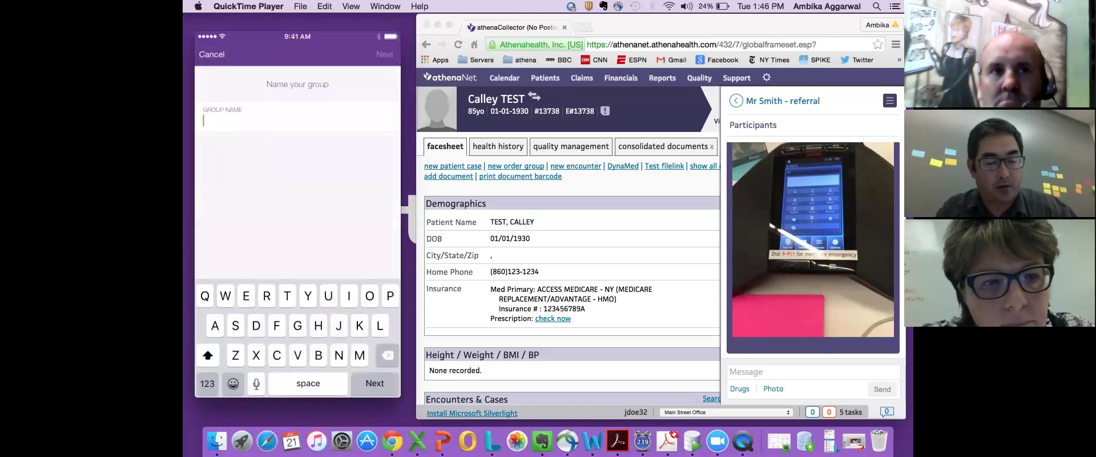
# - Name the group 'Doctors', check three colleagues across two colleague lists, and create it
pyautogui.write('Doctors')
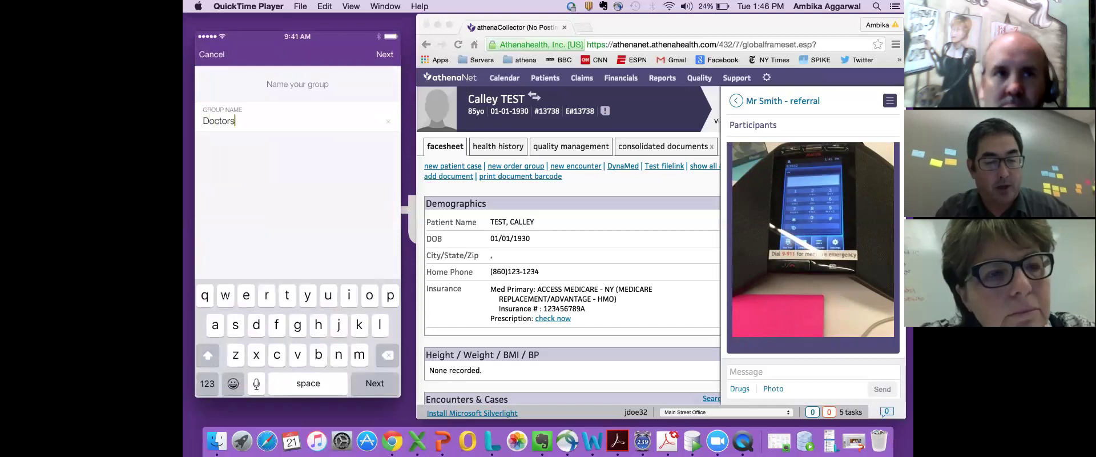
pyautogui.click(384, 54)
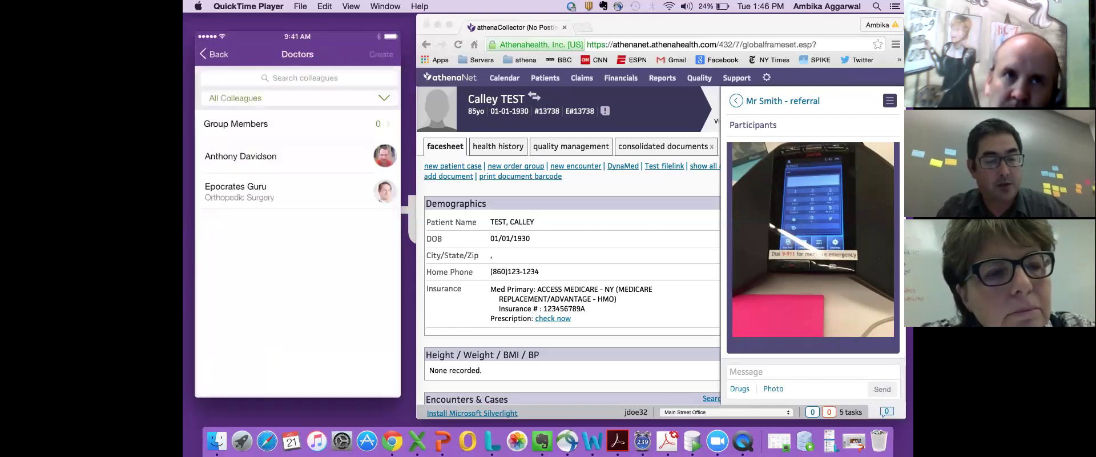
pyautogui.click(383, 191)
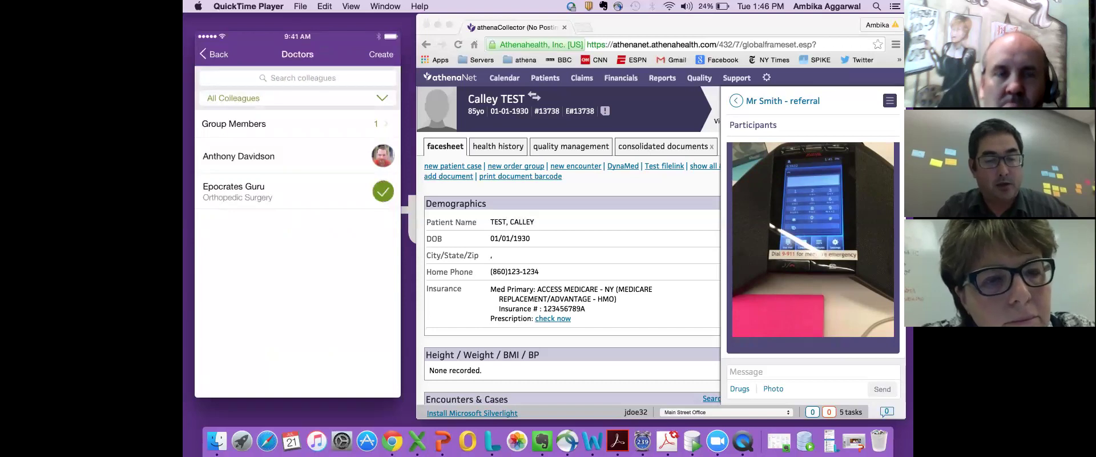
pyautogui.click(382, 98)
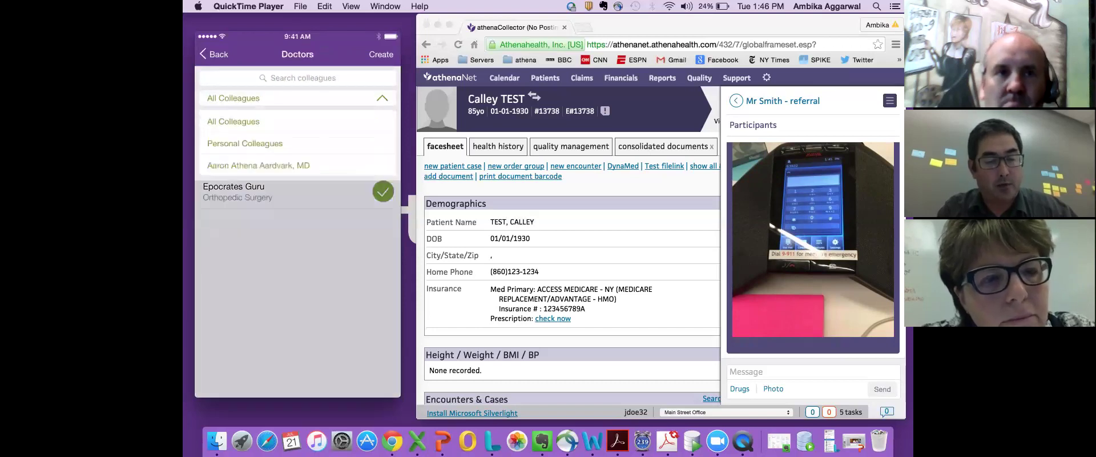
pyautogui.click(258, 165)
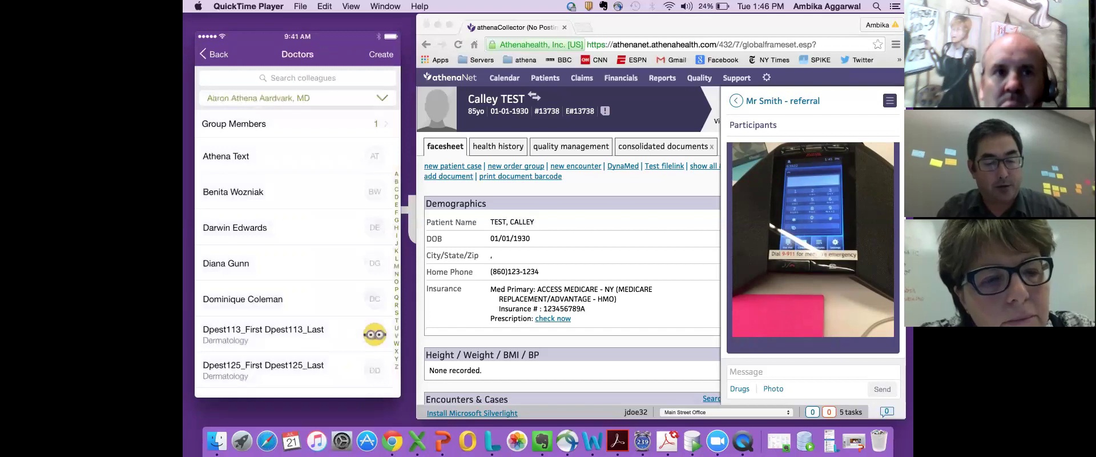
pyautogui.click(375, 298)
pyautogui.scroll(-5, 296, 257)
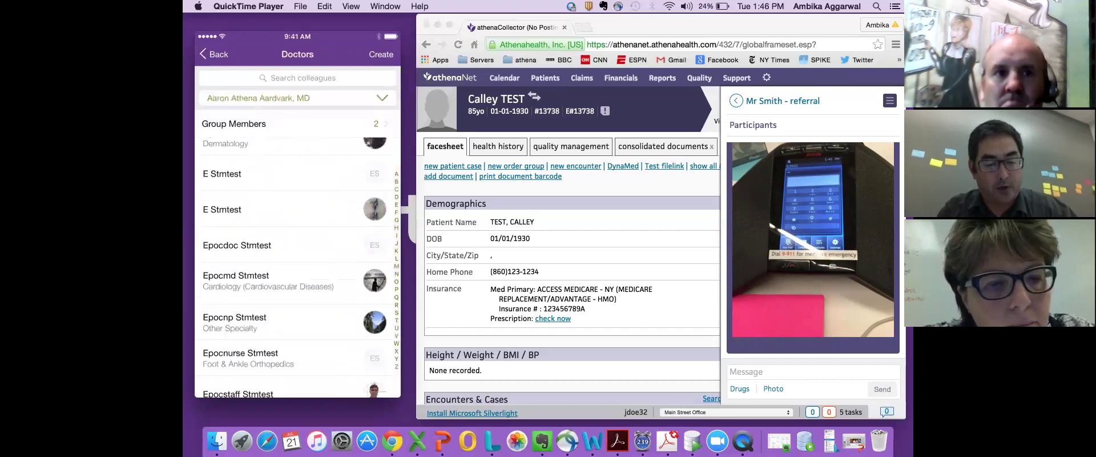
pyautogui.click(374, 280)
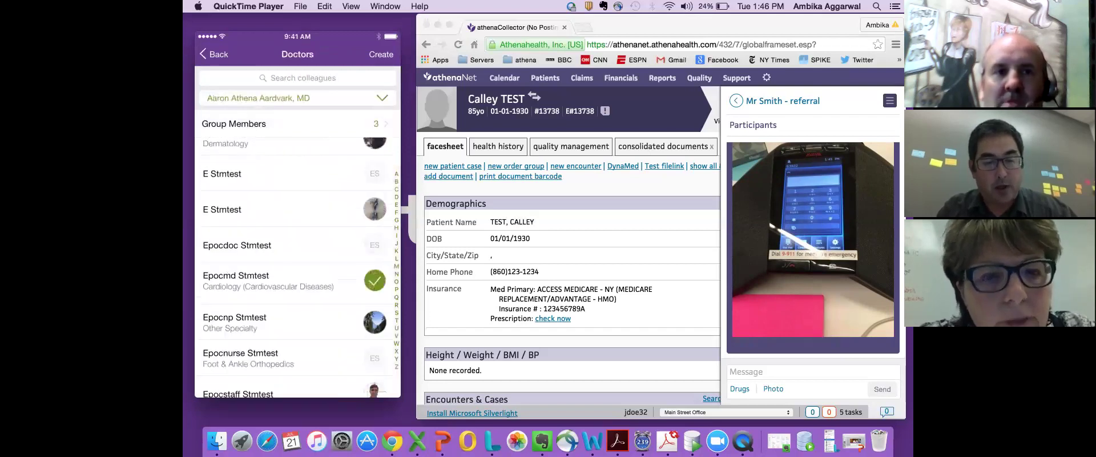
pyautogui.click(381, 54)
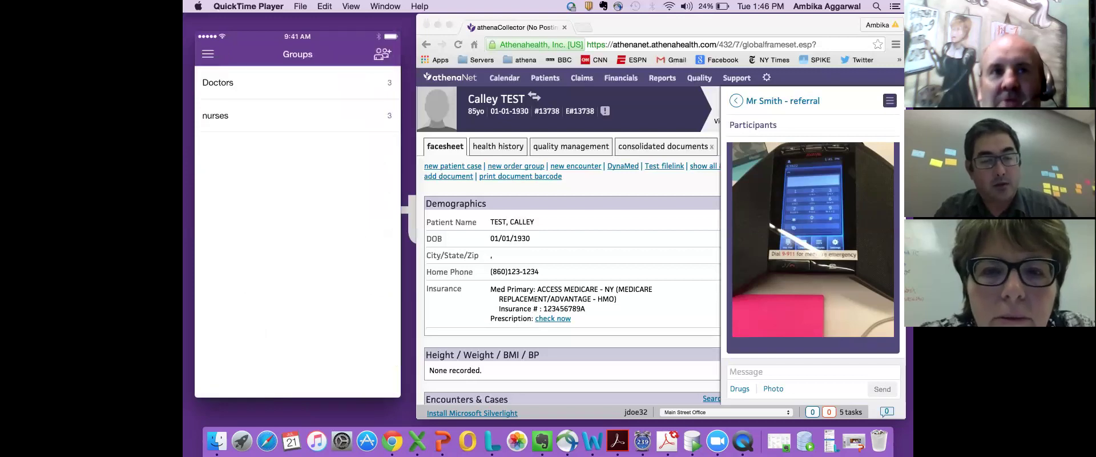
# - Open the provider directory from the app's side menu
pyautogui.click(208, 54)
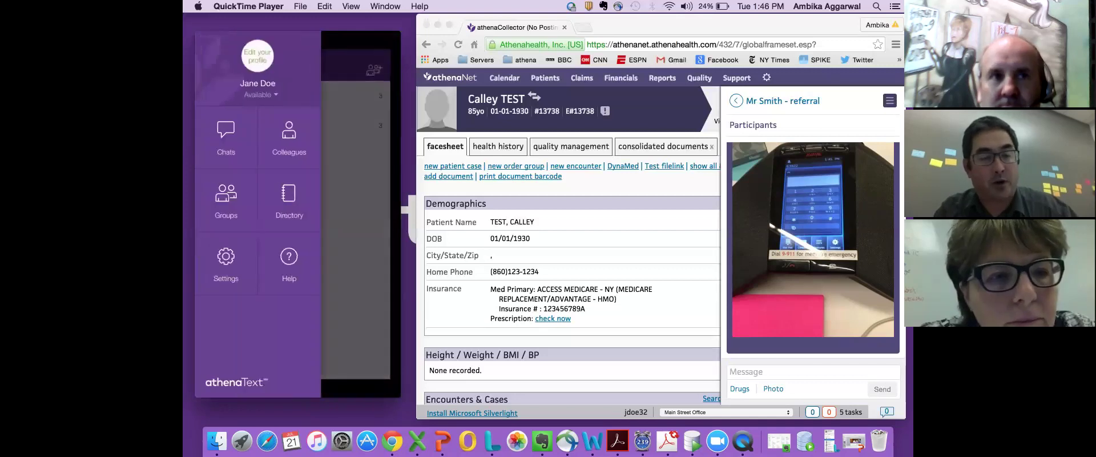
pyautogui.click(289, 199)
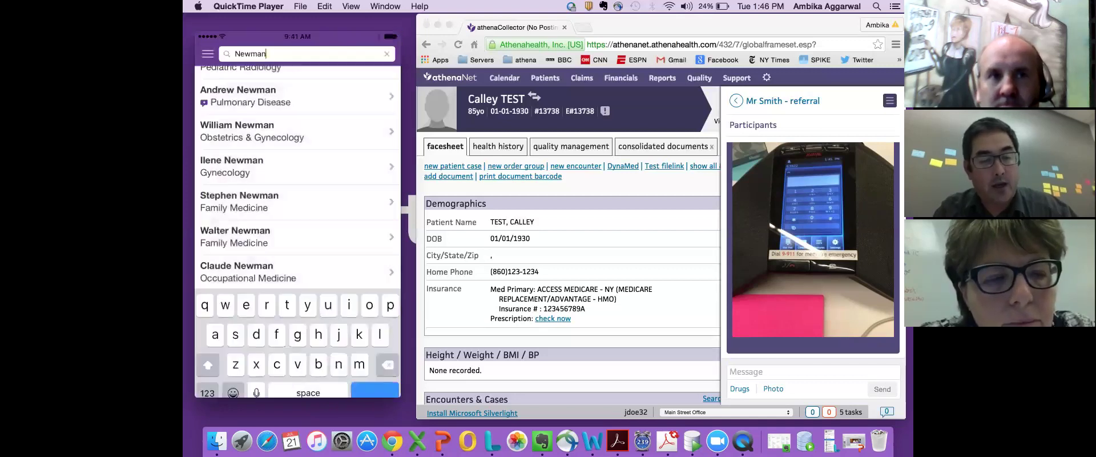
pyautogui.scroll(5, 298, 228)
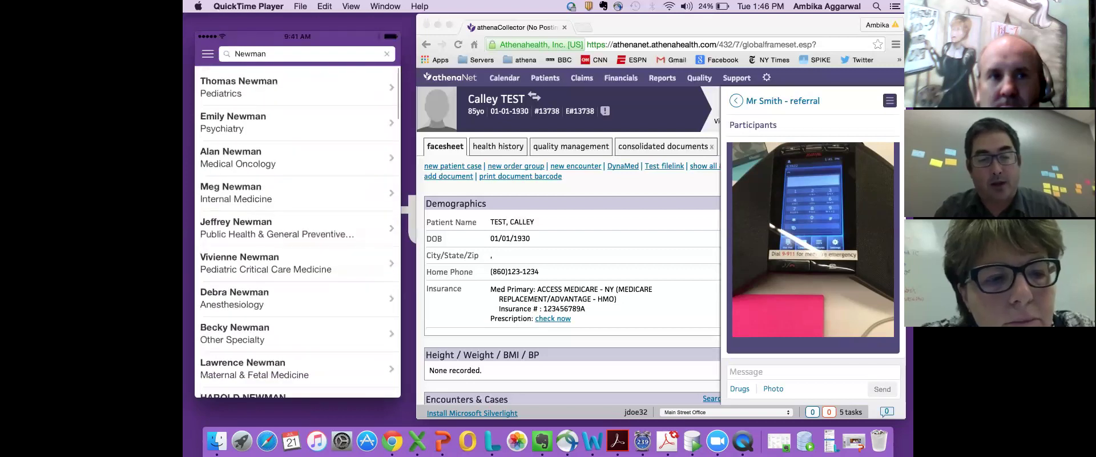
# - Search the provider directory for 'Newman' and scroll through the matching providers
pyautogui.click(386, 54)
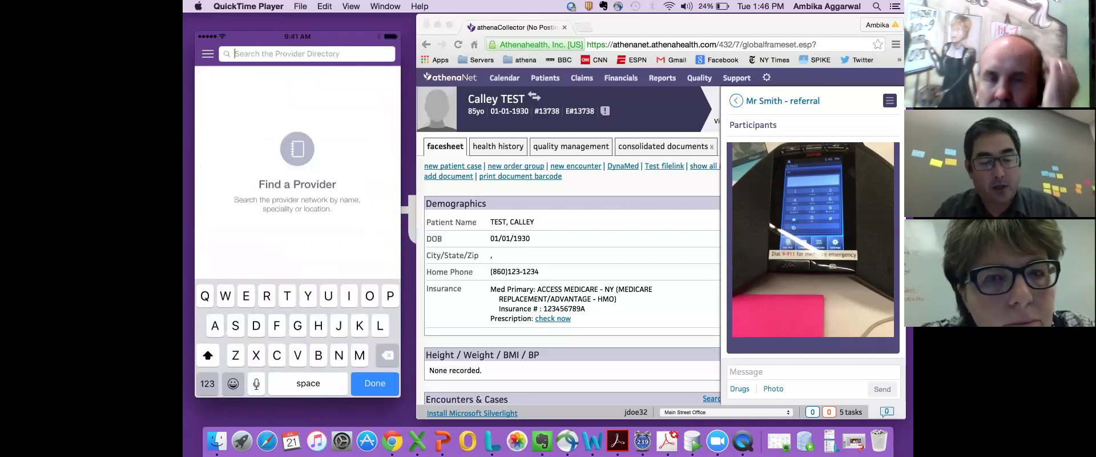
pyautogui.write('Newman')
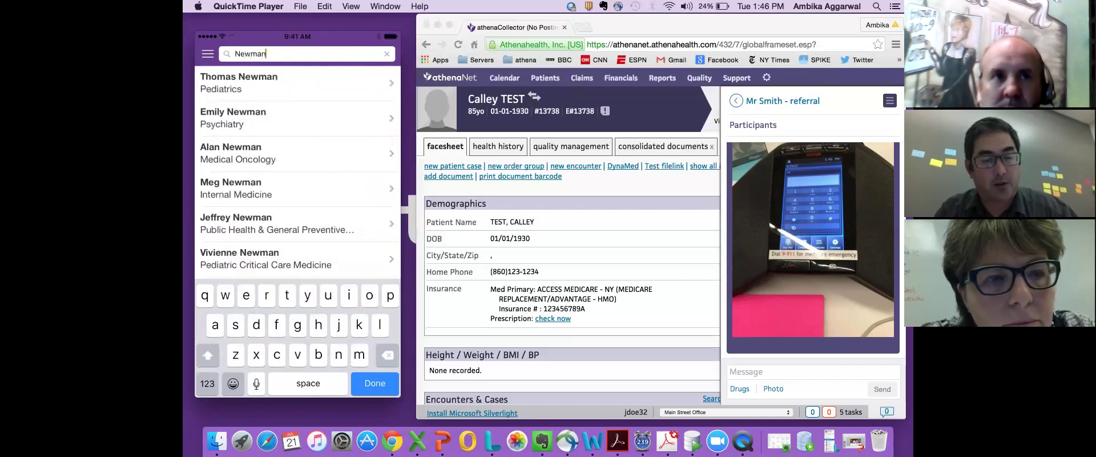
pyautogui.press('BackSpace')
pyautogui.press('BackSpace')
pyautogui.press('BackSpace')
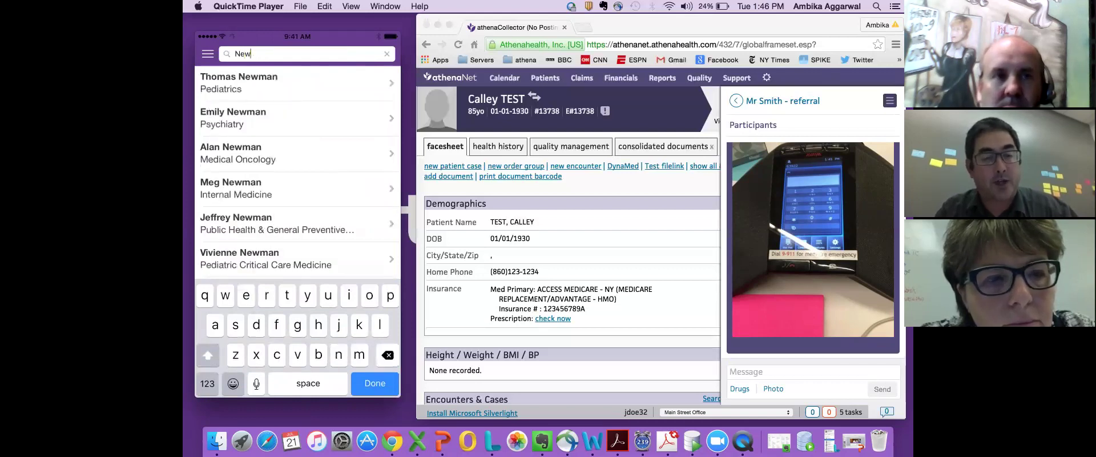
pyautogui.press('BackSpace')
pyautogui.press('BackSpace')
pyautogui.press('BackSpace')
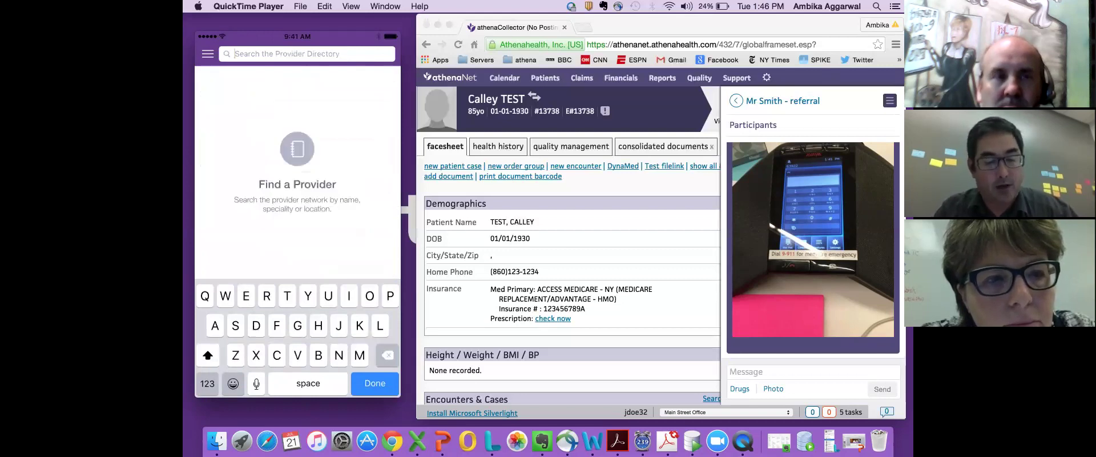
pyautogui.write('Newm')
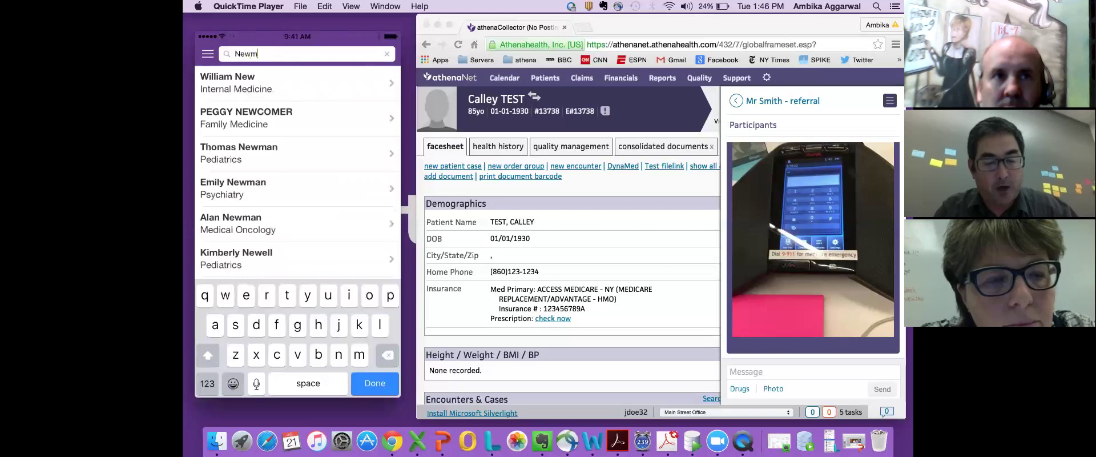
pyautogui.write('an')
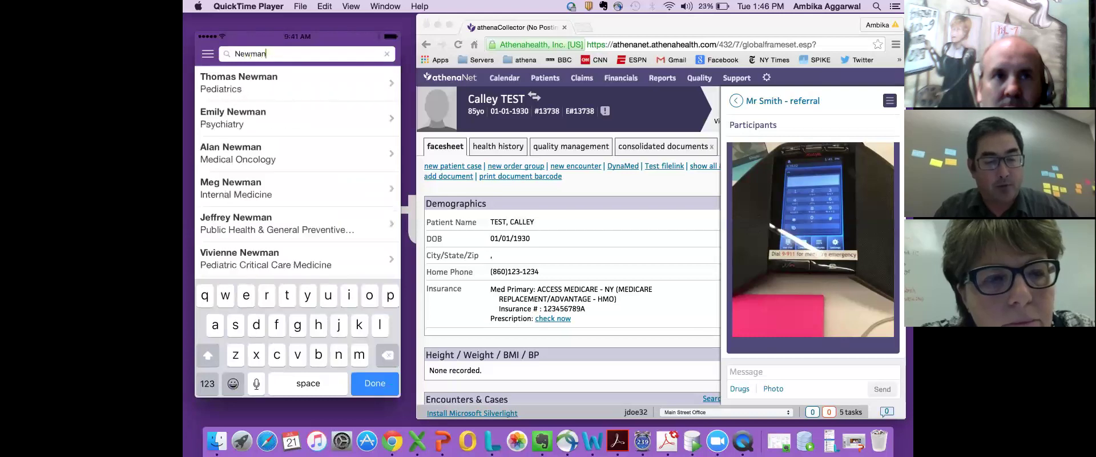
pyautogui.scroll(-6, 298, 228)
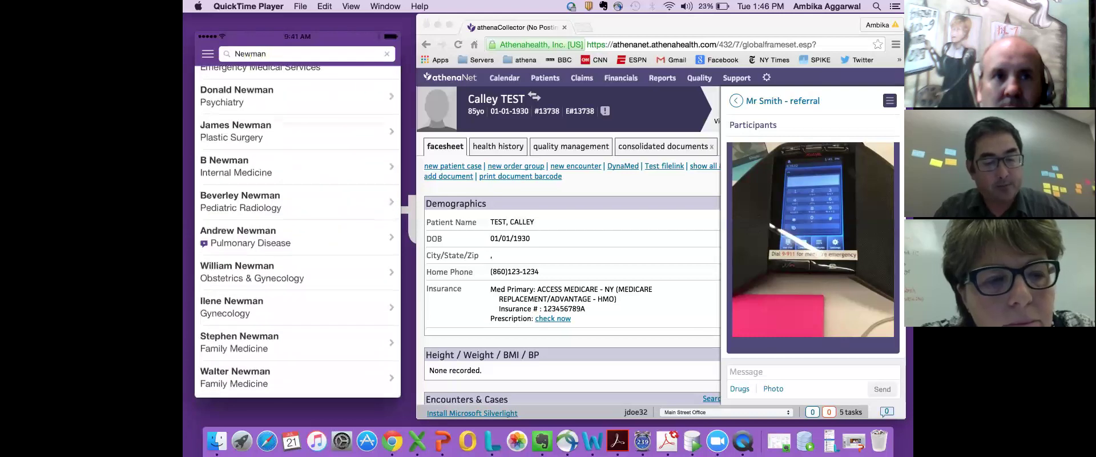
pyautogui.scroll(-5, 297, 228)
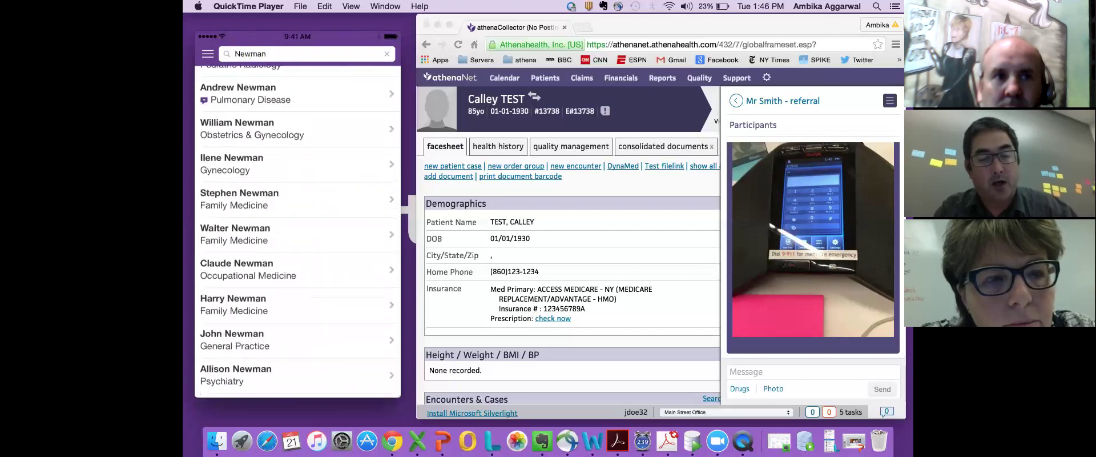
pyautogui.click(245, 93)
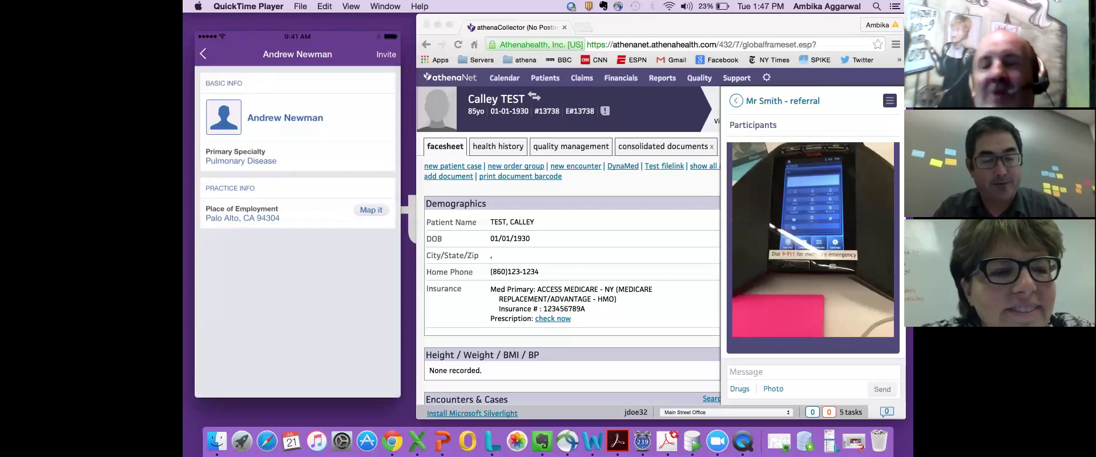
pyautogui.click(202, 53)
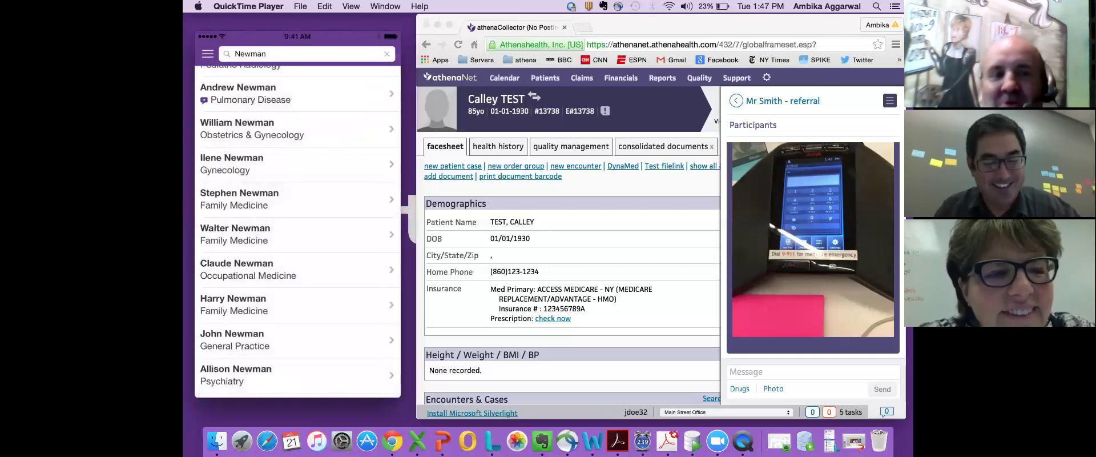
pyautogui.scroll(2, 297, 229)
pyautogui.scroll(-6, 297, 229)
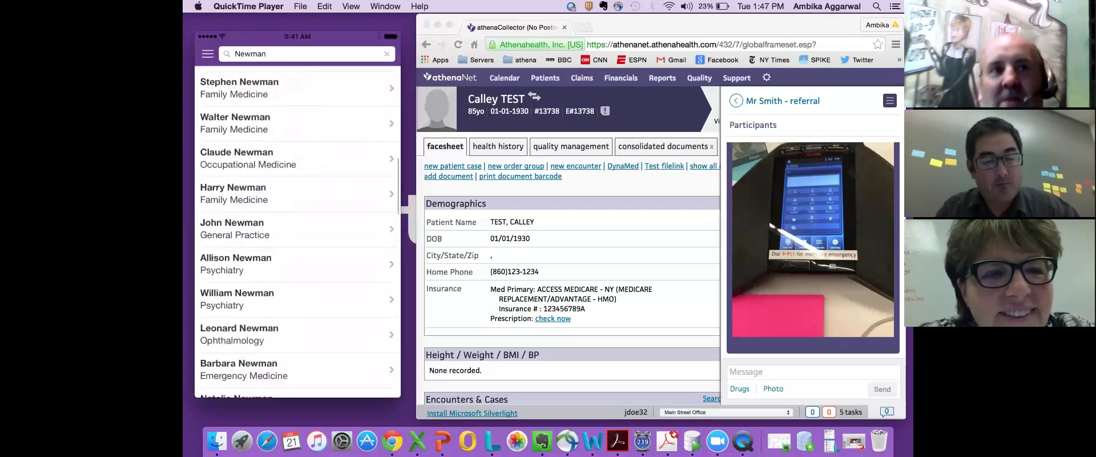
pyautogui.scroll(-2, 298, 228)
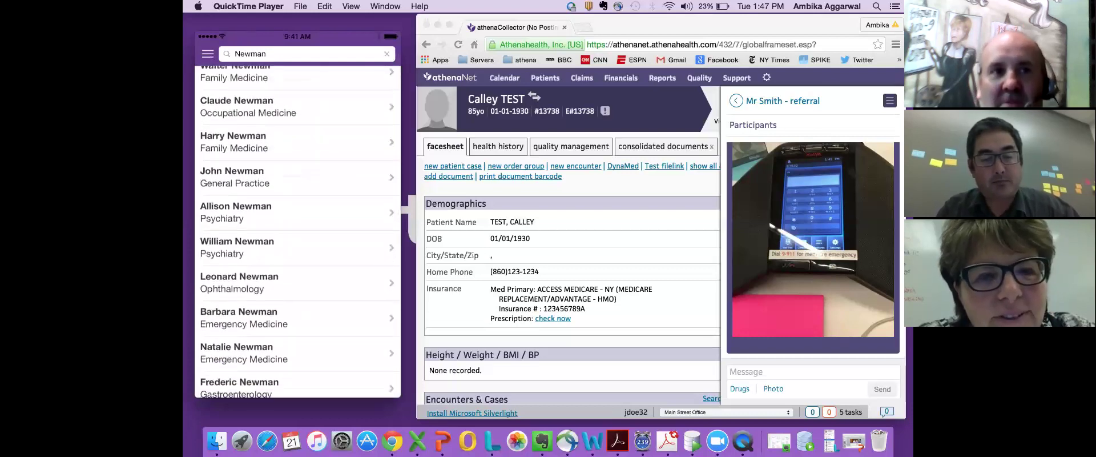
# - Clear the phone's provider search, then activate Zoom and close the ZOOM Cloud Meetings window
pyautogui.click(387, 53)
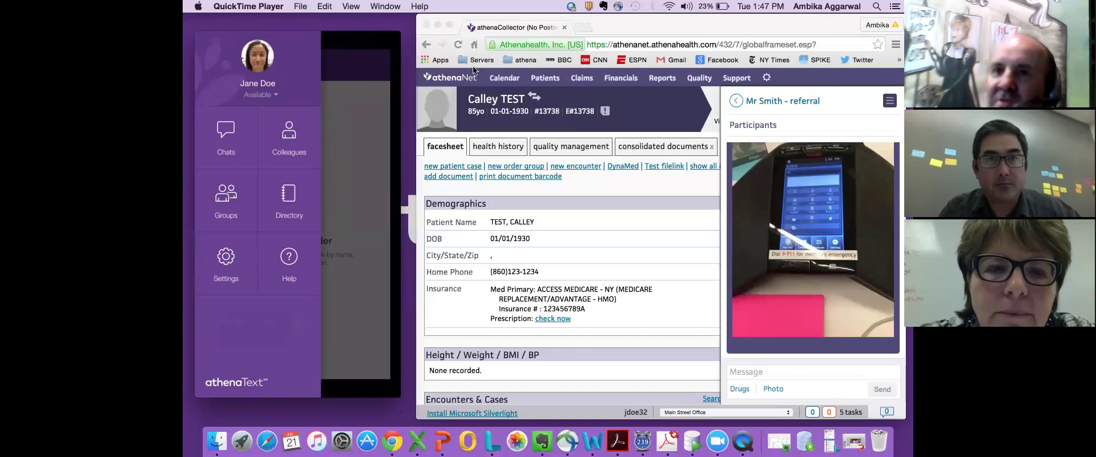
pyautogui.click(429, 317)
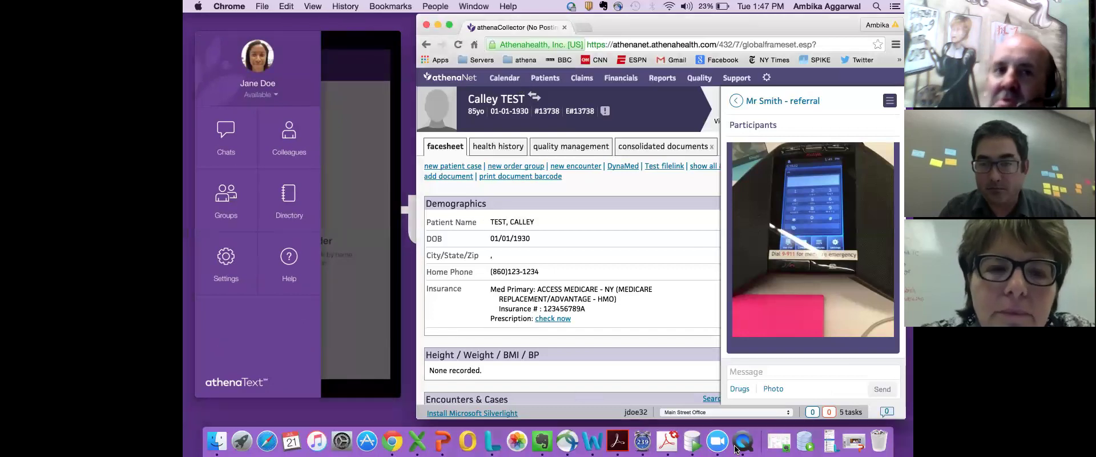
pyautogui.click(718, 441)
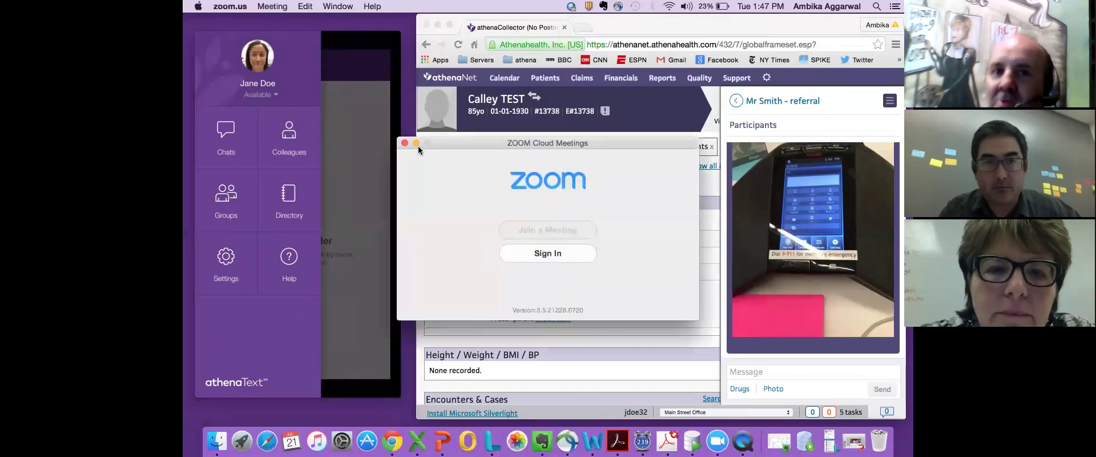
pyautogui.click(404, 143)
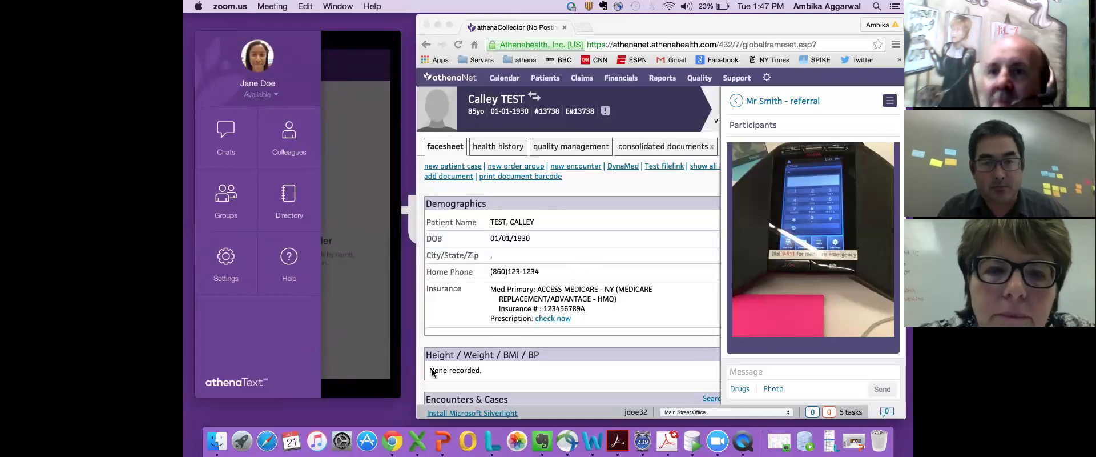
pyautogui.moveTo(394, 372)
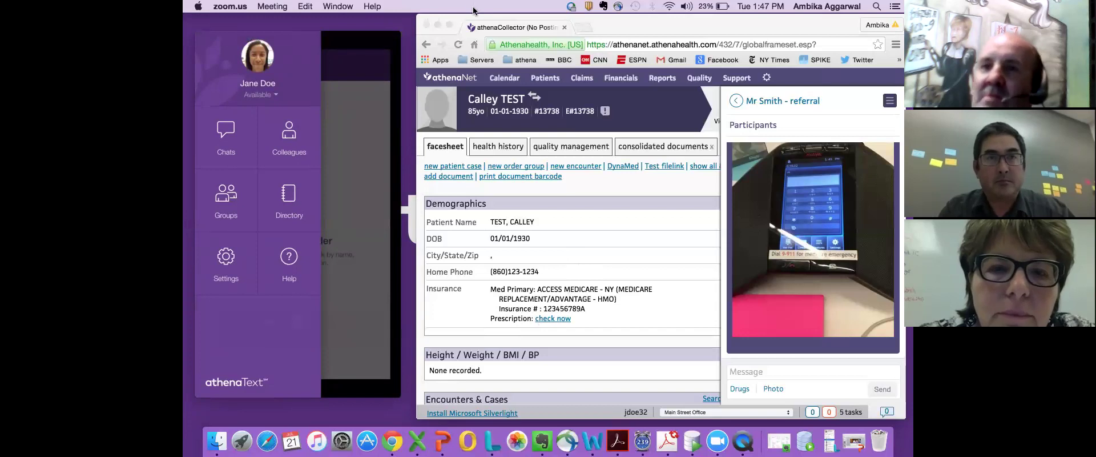